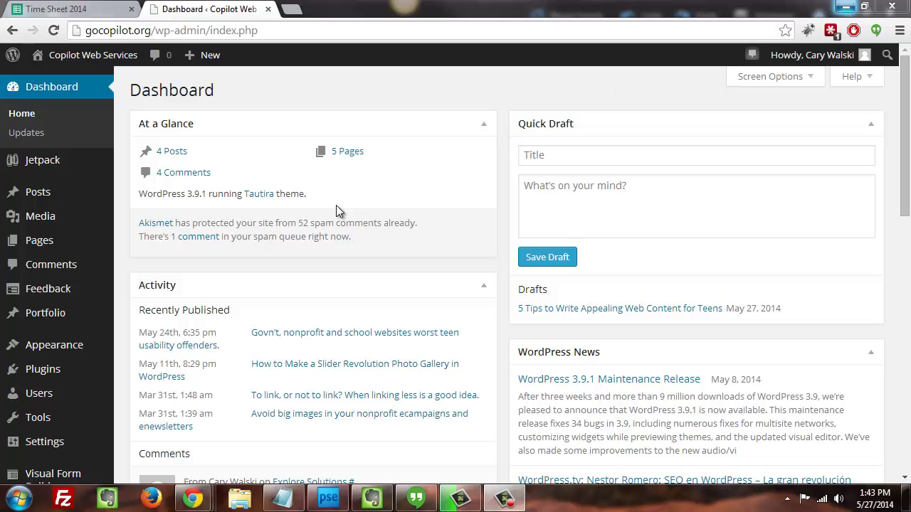
- Scroll down the Dashboard sidebar to bring up the Visual Form Builder flyout submenu
{"action": "scroll", "coordinate": [336, 205], "scroll_direction": "down", "scroll_amount": 3}
{"action": "scroll", "coordinate": [336, 205], "scroll_direction": "down", "scroll_amount": 2}
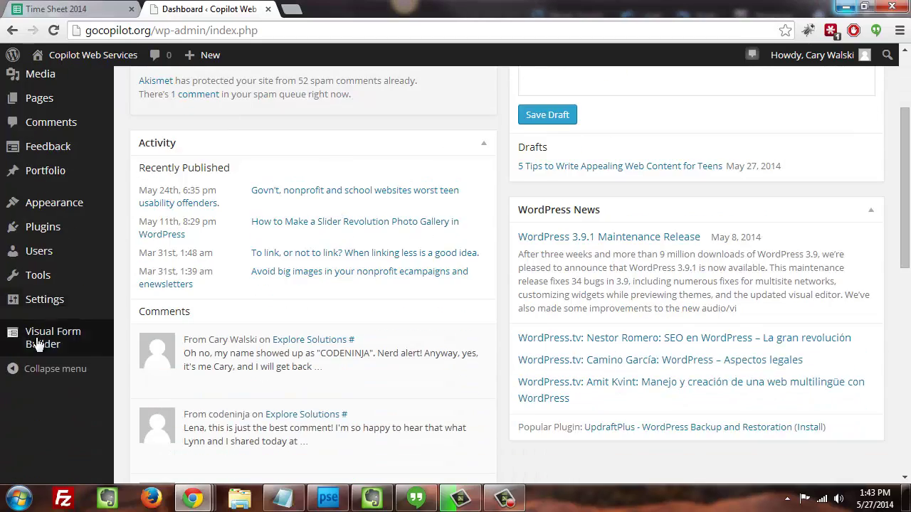
{"action": "mouse_move", "coordinate": [42, 341]}
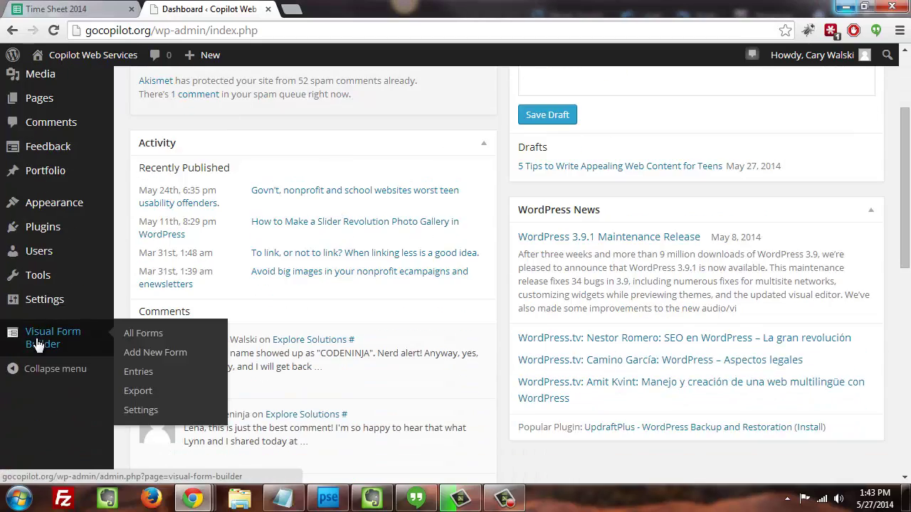
- Open the Volunteer Application form from All Forms in the Visual Form Builder editor
{"action": "left_click", "coordinate": [144, 334]}
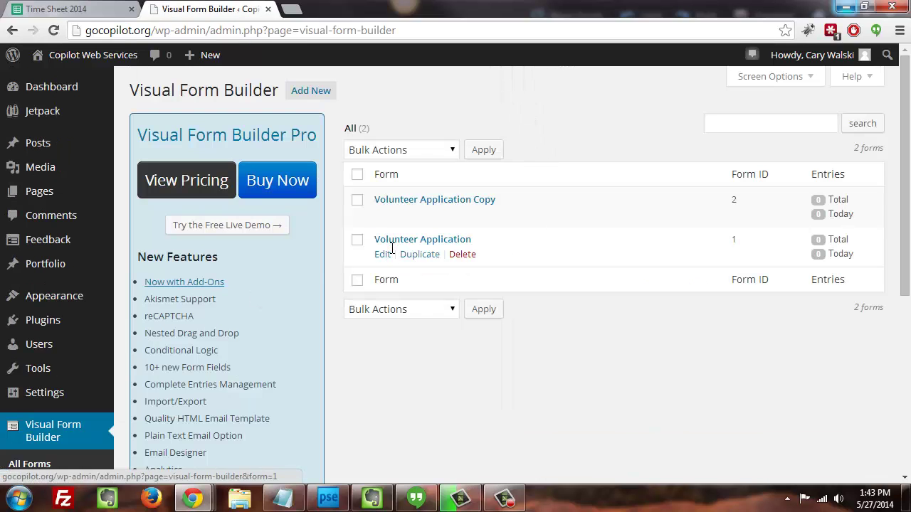
{"action": "left_click", "coordinate": [382, 255]}
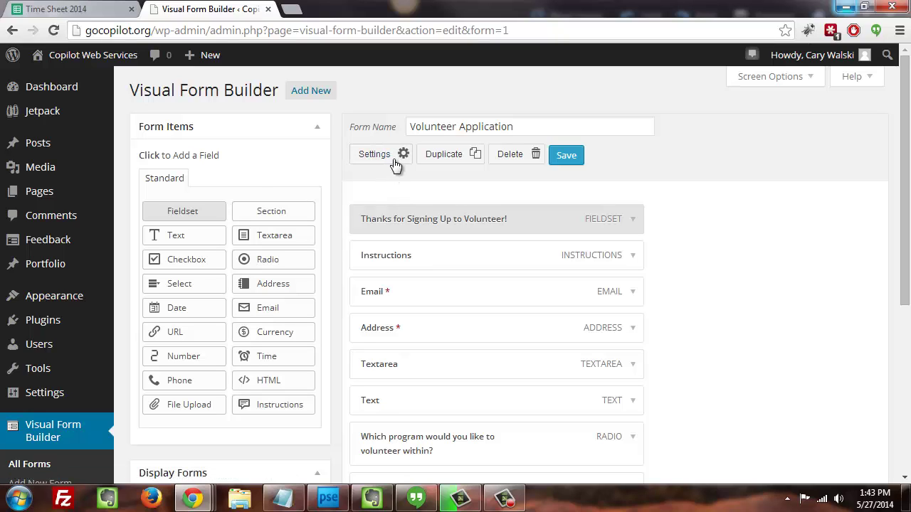
{"action": "left_click", "coordinate": [385, 163]}
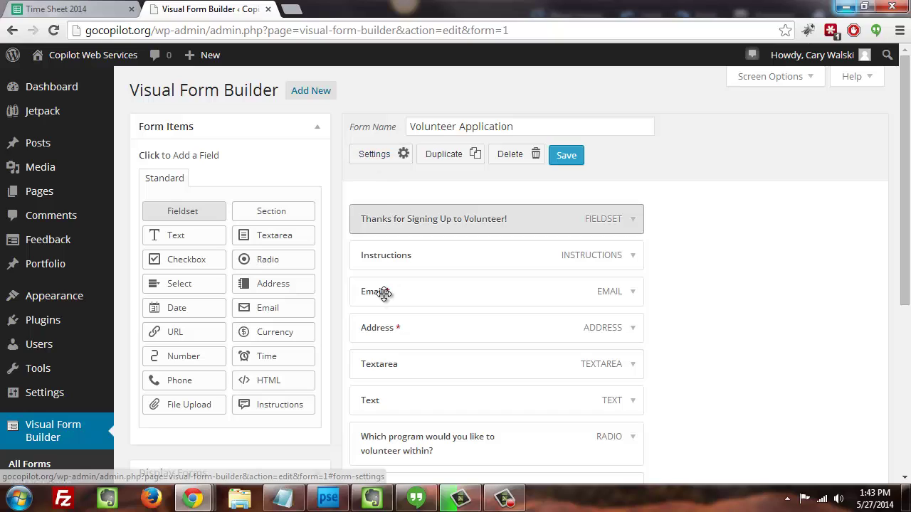
- Show the Volunteer Application form's settings, leaving General label alignment on Top Aligned
{"action": "left_click", "coordinate": [383, 155]}
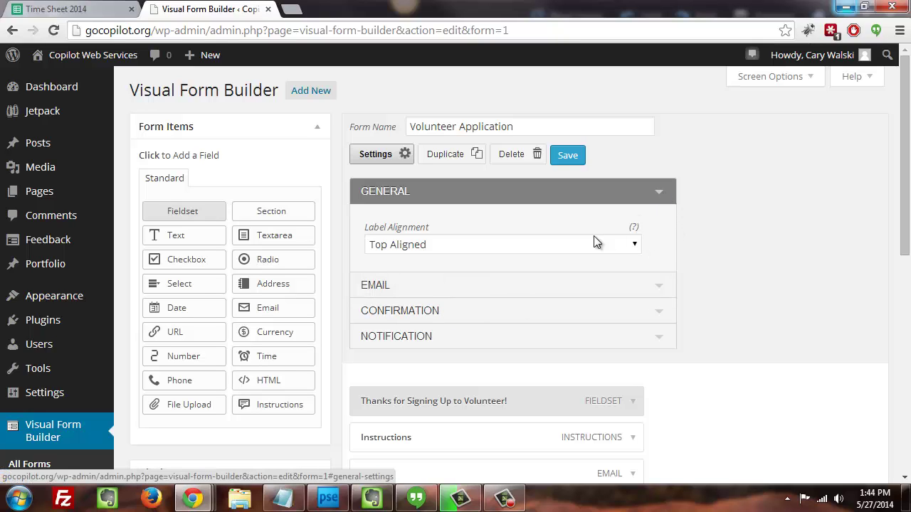
{"action": "left_click", "coordinate": [636, 246]}
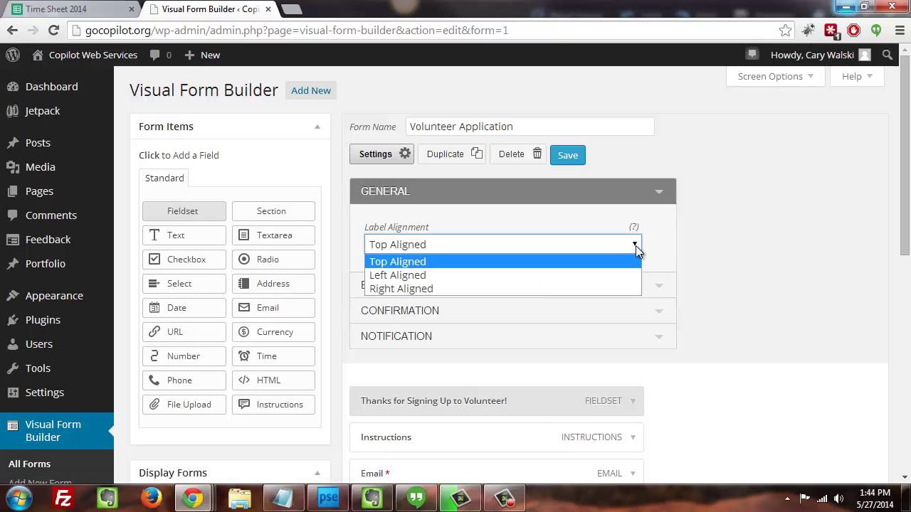
{"action": "left_click", "coordinate": [429, 261]}
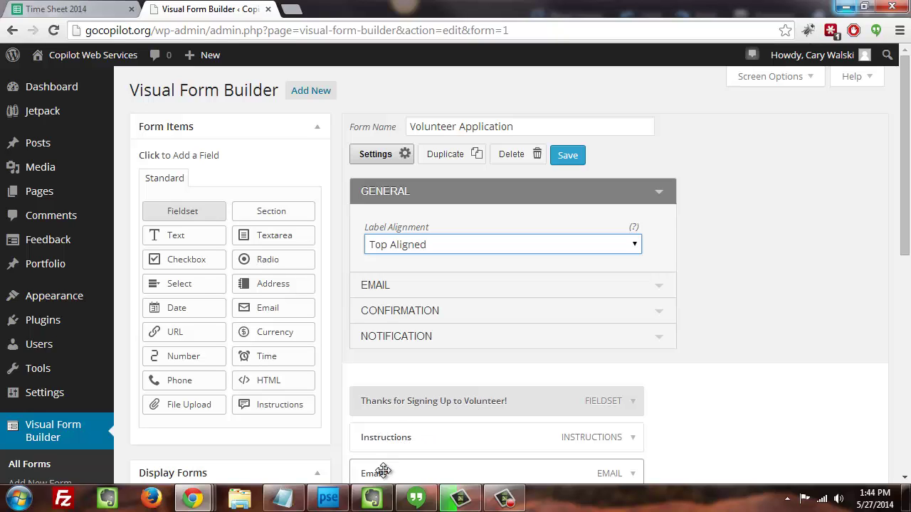
{"action": "left_click", "coordinate": [469, 243]}
{"action": "left_click", "coordinate": [469, 241]}
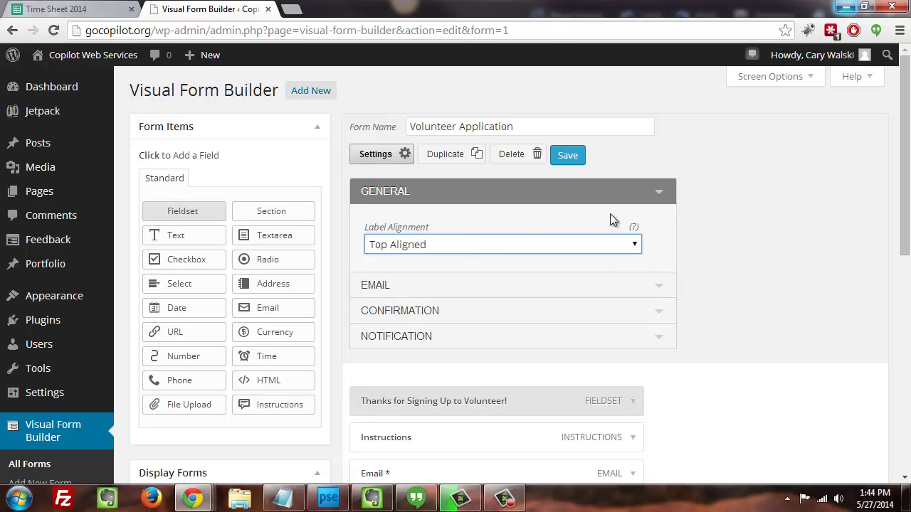
{"action": "left_click", "coordinate": [661, 200]}
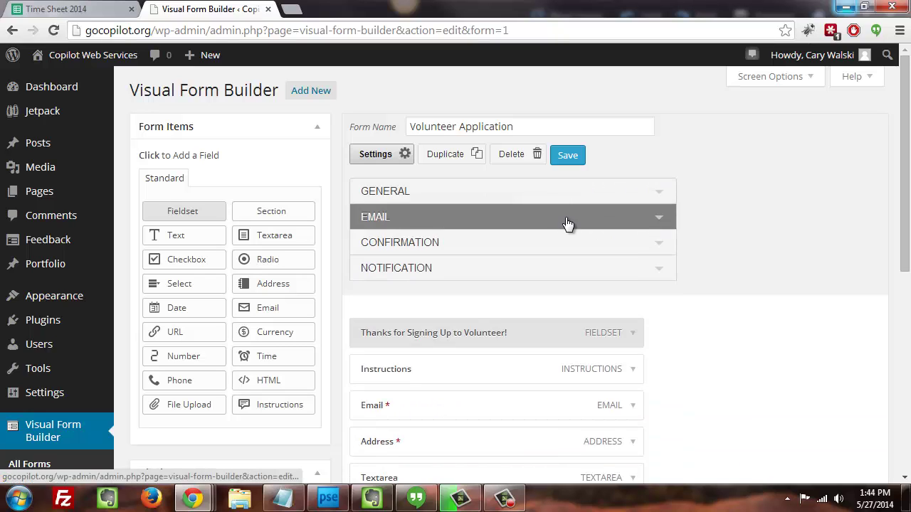
{"action": "left_click", "coordinate": [569, 223]}
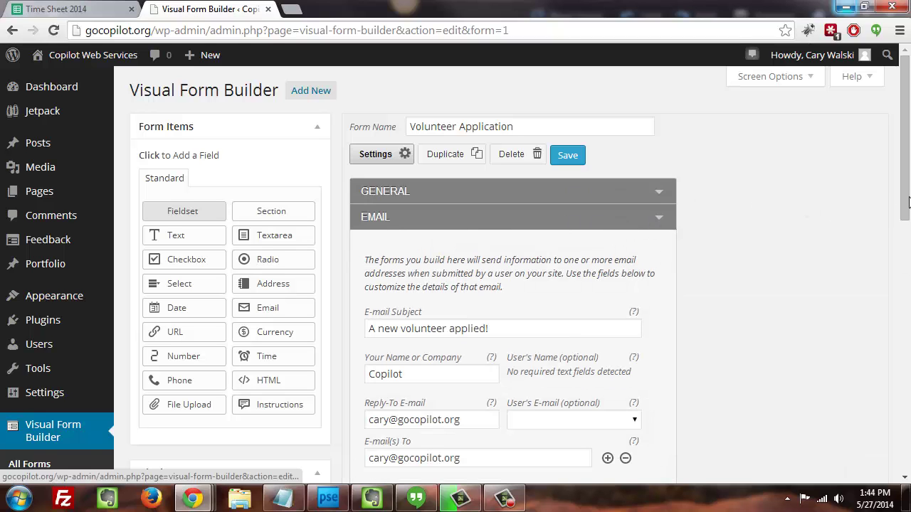
{"action": "left_click_drag", "start_coordinate": [908, 203], "coordinate": [908, 243]}
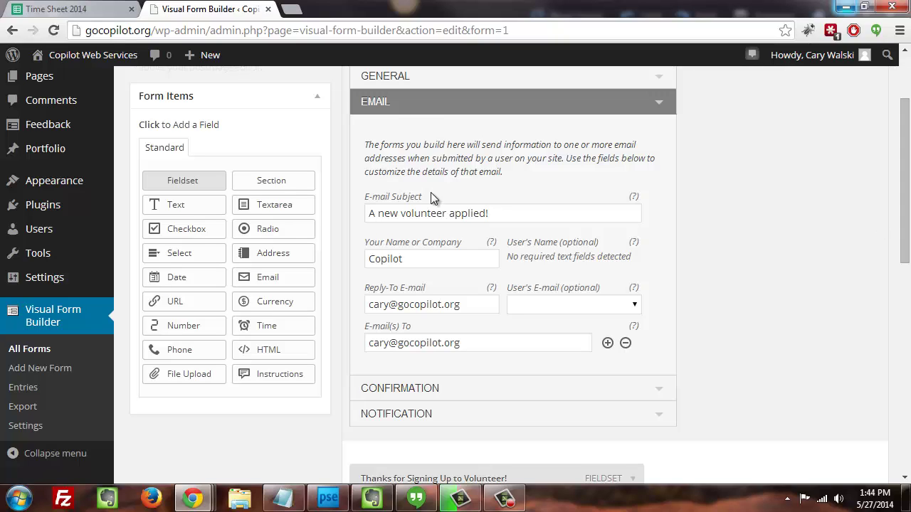
{"action": "left_click", "coordinate": [497, 216]}
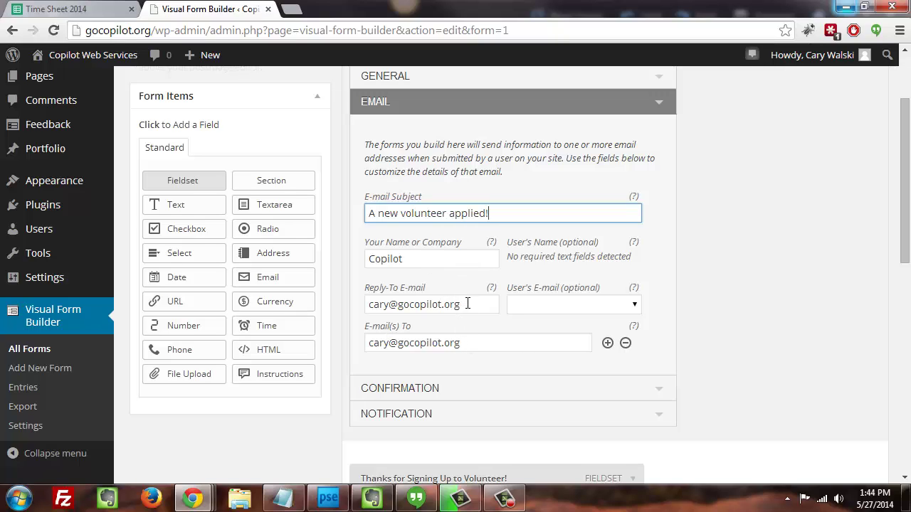
{"action": "left_click_drag", "start_coordinate": [470, 342], "coordinate": [367, 340]}
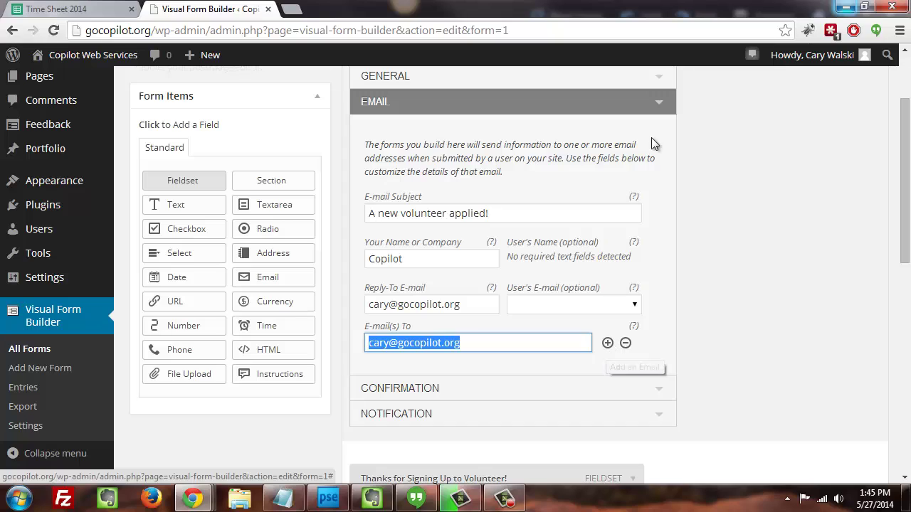
{"action": "left_click", "coordinate": [661, 107]}
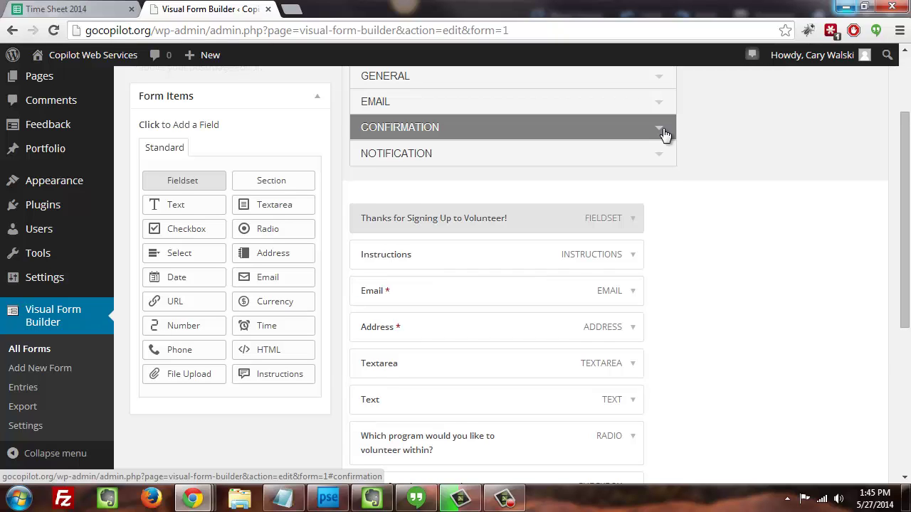
- Expand Confirmation and select the default 'Your form was successfully submitted' message text
{"action": "left_click", "coordinate": [661, 133]}
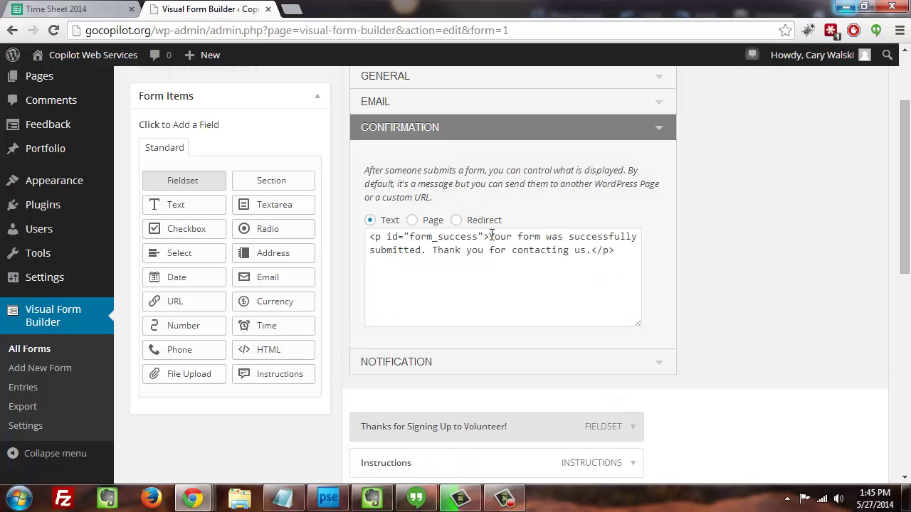
{"action": "left_click_drag", "start_coordinate": [489, 237], "coordinate": [591, 255]}
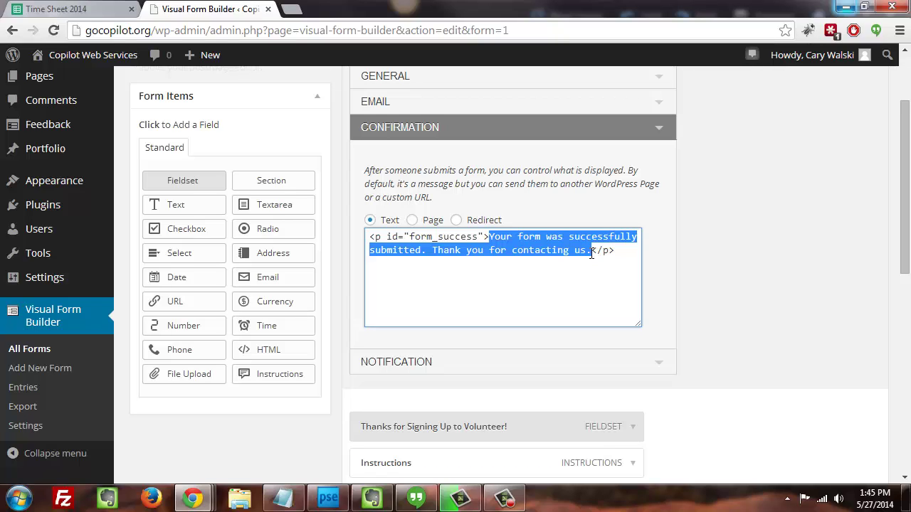
{"action": "left_click", "coordinate": [440, 200]}
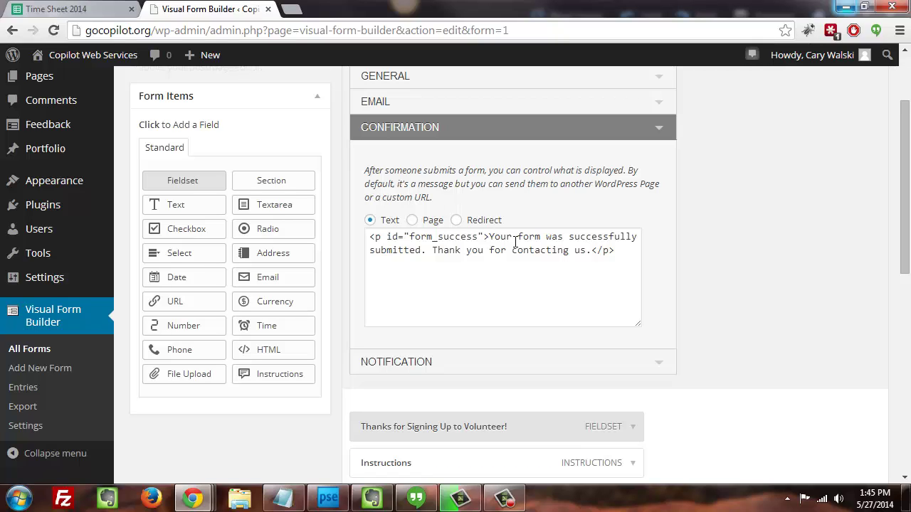
{"action": "left_click_drag", "start_coordinate": [491, 237], "coordinate": [594, 249]}
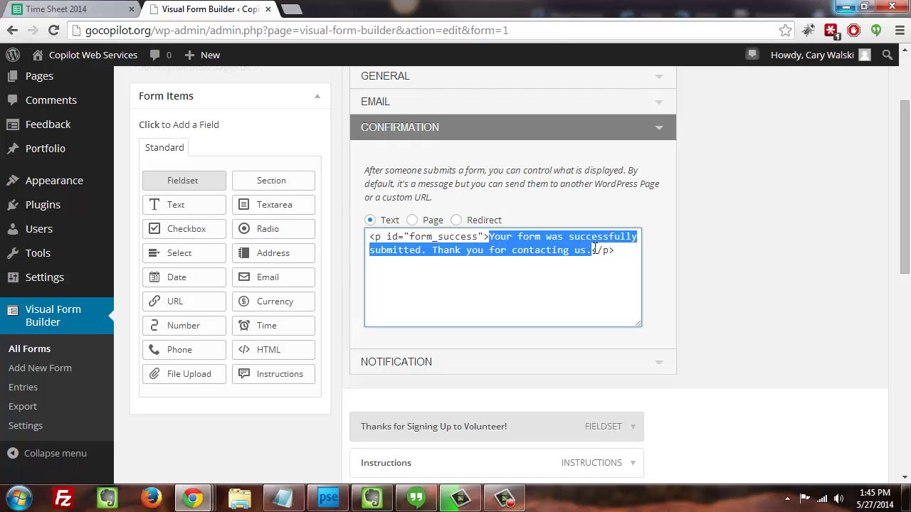
- Switch the confirmation type to Page and browse the page list without choosing one
{"action": "left_click", "coordinate": [412, 221]}
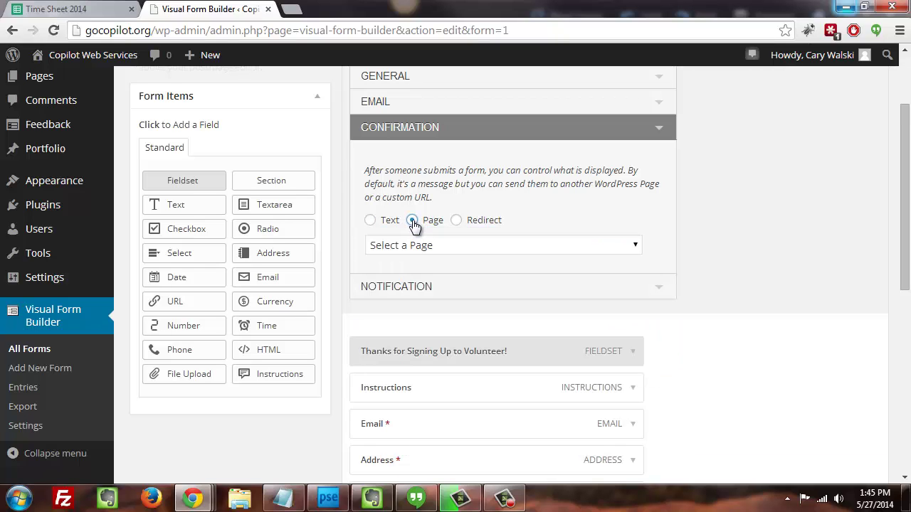
{"action": "left_click", "coordinate": [430, 246]}
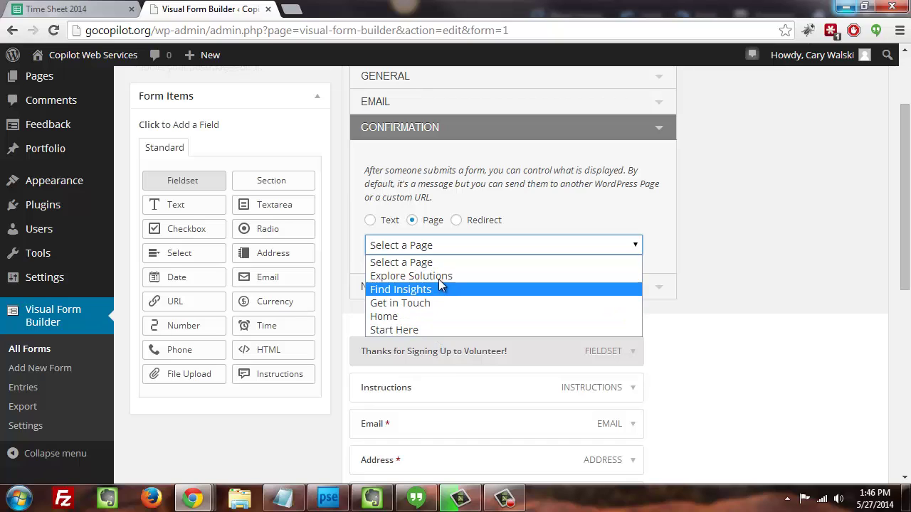
{"action": "left_click", "coordinate": [455, 200]}
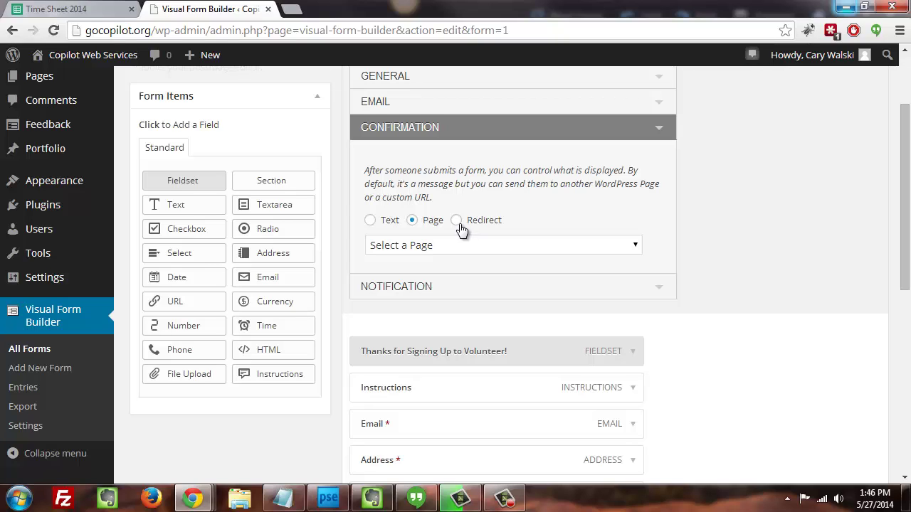
- Try the Redirect confirmation type and its URL field before going back to Text
{"action": "left_click", "coordinate": [457, 224]}
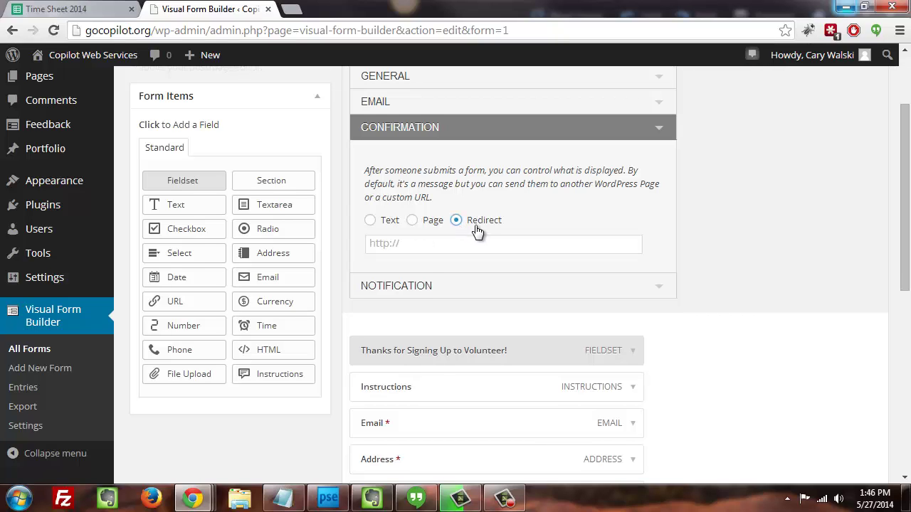
{"action": "left_click", "coordinate": [458, 245]}
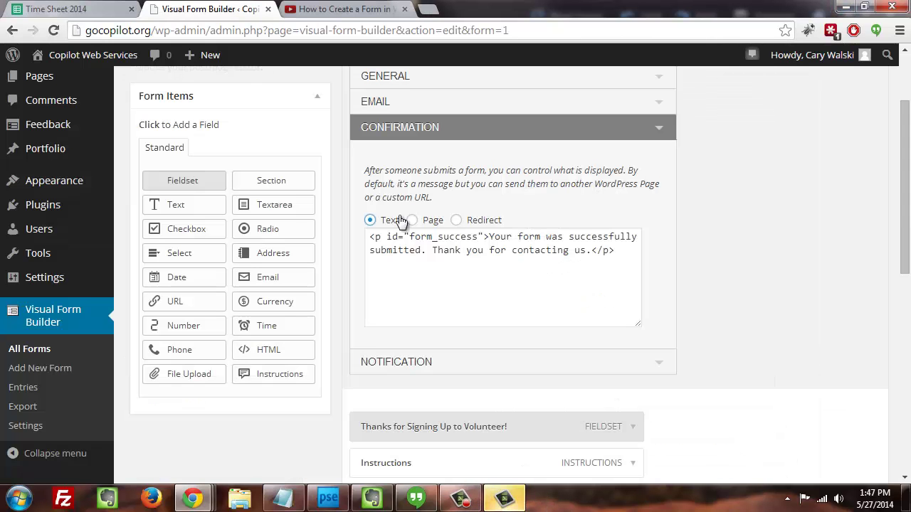
- Collapse the Confirmation section and expand the Notification settings
{"action": "left_click", "coordinate": [667, 128]}
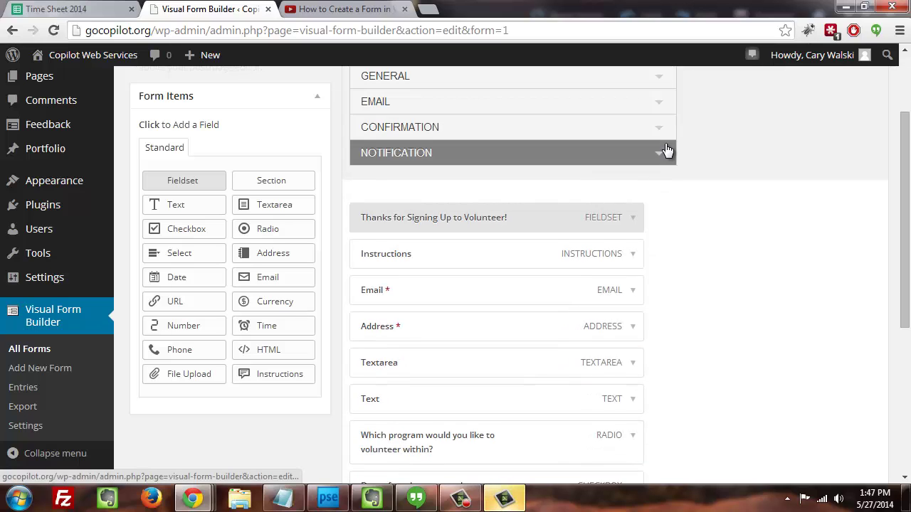
{"action": "left_click", "coordinate": [667, 150]}
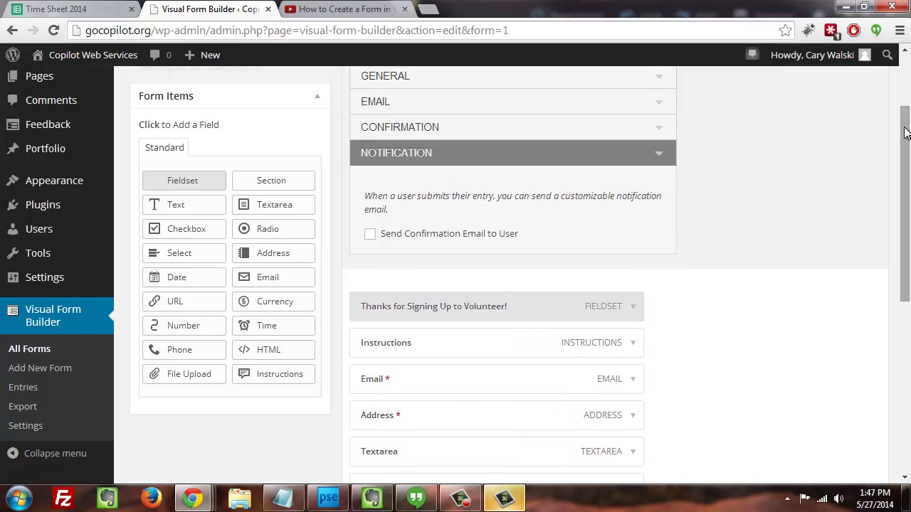
{"action": "left_click_drag", "start_coordinate": [905, 132], "coordinate": [905, 151]}
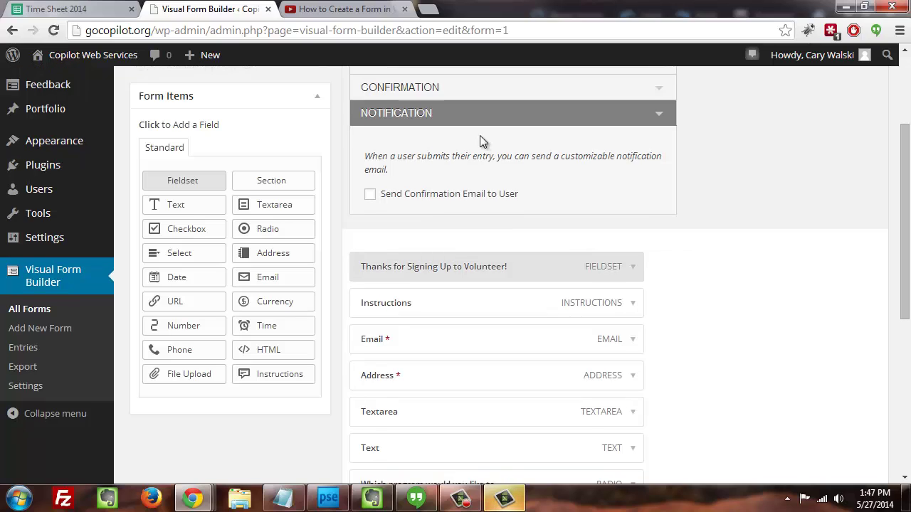
{"action": "left_click_drag", "start_coordinate": [366, 156], "coordinate": [399, 168]}
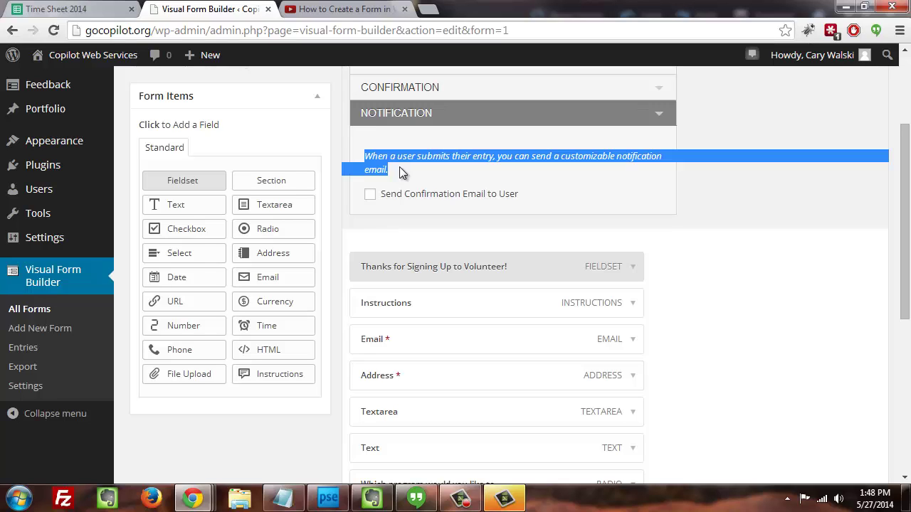
- Enable Send Confirmation Email to User and enter the volunteer administrator's sender name
{"action": "left_click", "coordinate": [402, 194]}
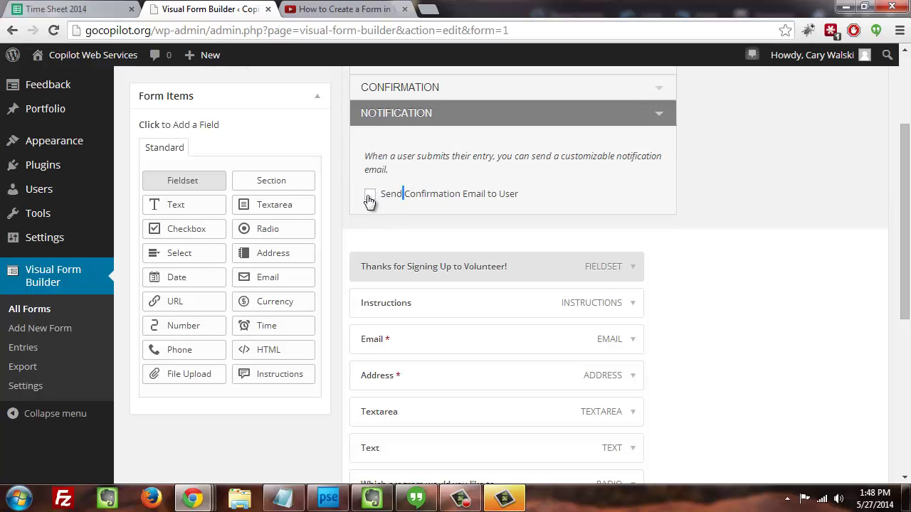
{"action": "left_click", "coordinate": [371, 194]}
{"action": "left_click", "coordinate": [516, 227]}
{"action": "left_click_drag", "start_coordinate": [905, 184], "coordinate": [906, 198]}
{"action": "left_click", "coordinate": [518, 194]}
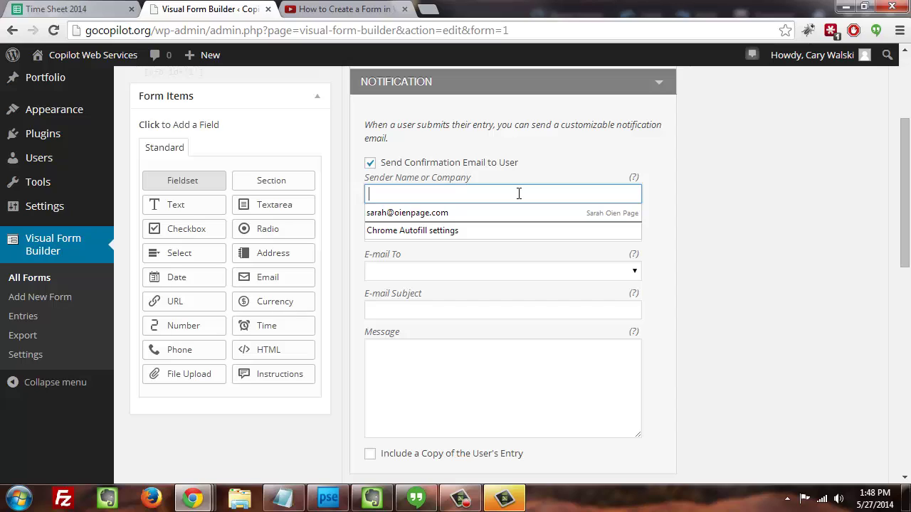
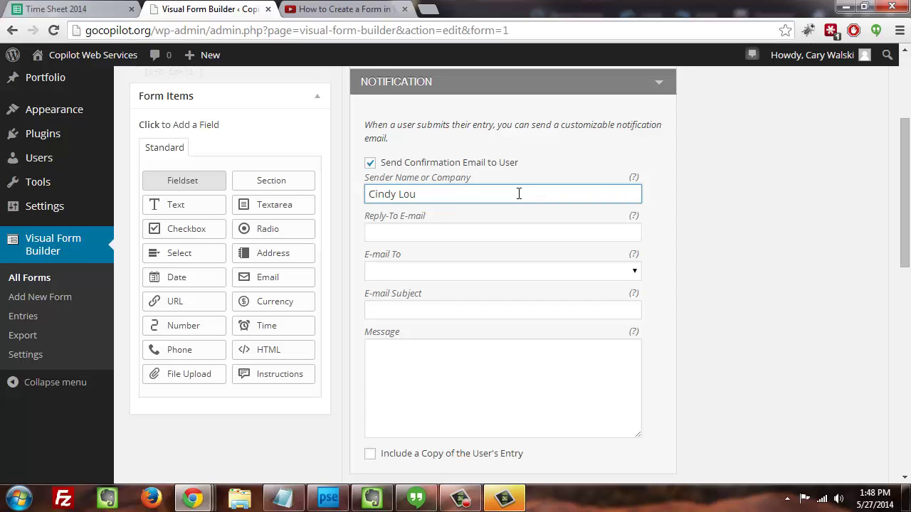
{"action": "type", "text": ", Volunteer Administrator"}
- Fill in the administrator's Reply-To e-mail address, correcting typos in the domain
{"action": "left_click", "coordinate": [489, 230]}
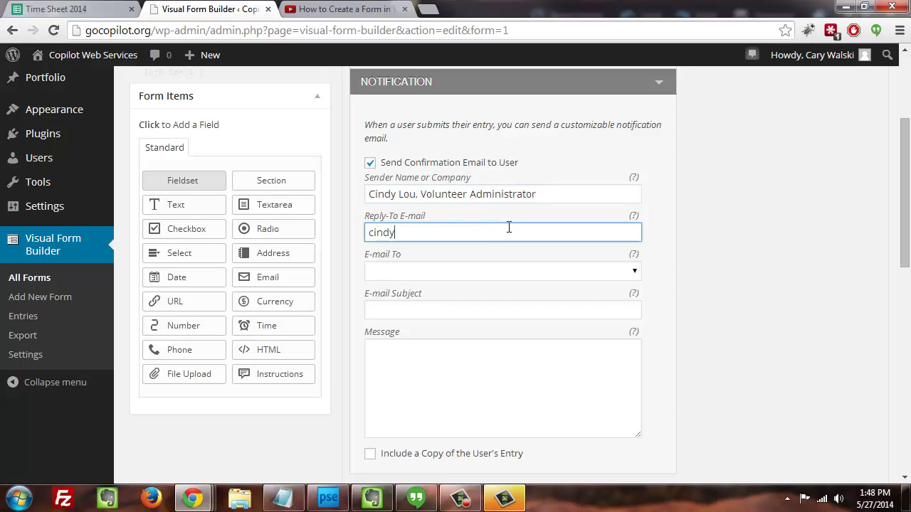
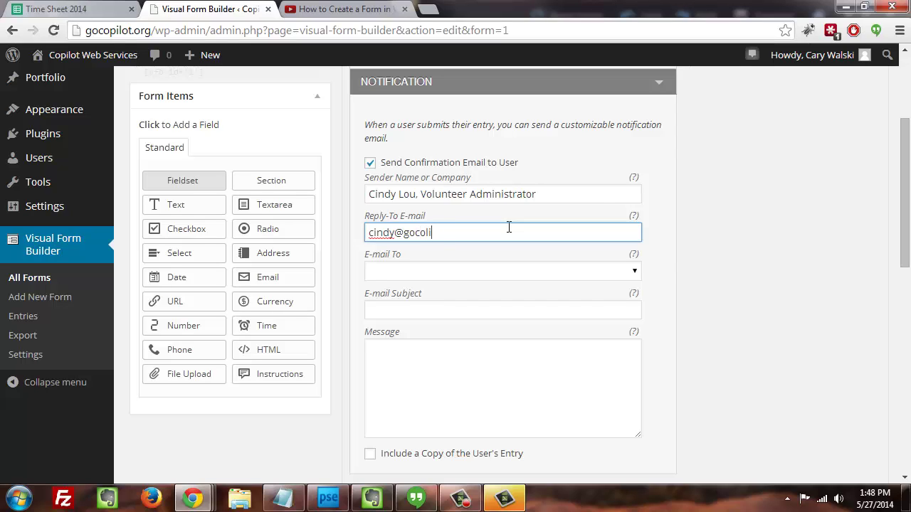
- Send the confirmation to the form's Email field with subject 'Thanks for applying to volunteer!'
{"action": "left_click", "coordinate": [482, 274]}
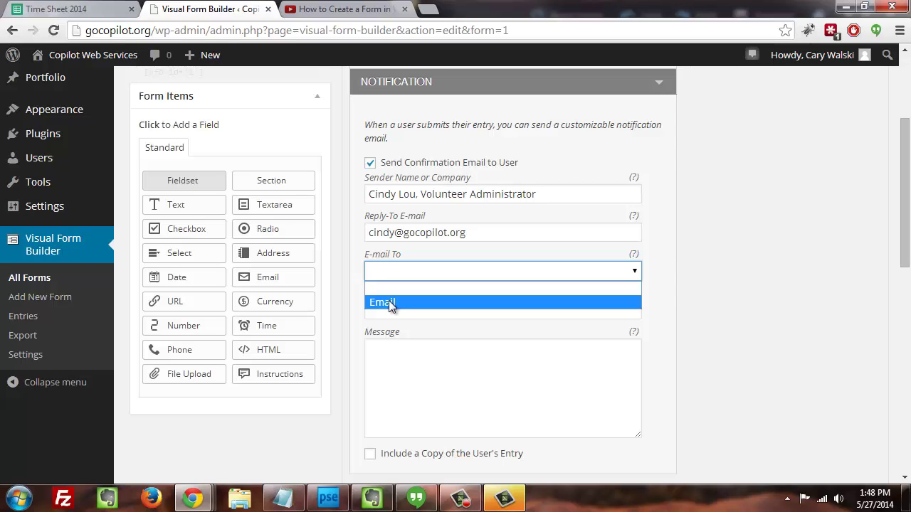
{"action": "left_click", "coordinate": [390, 302]}
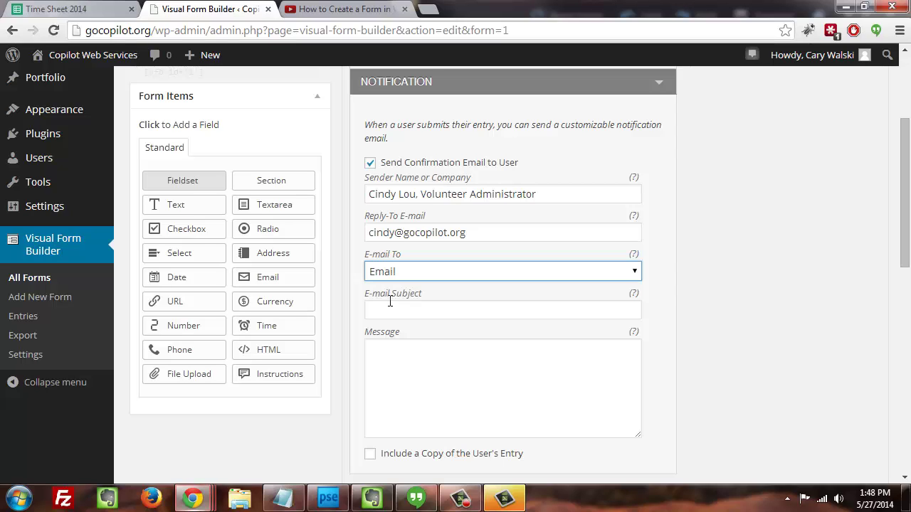
{"action": "left_click", "coordinate": [392, 307]}
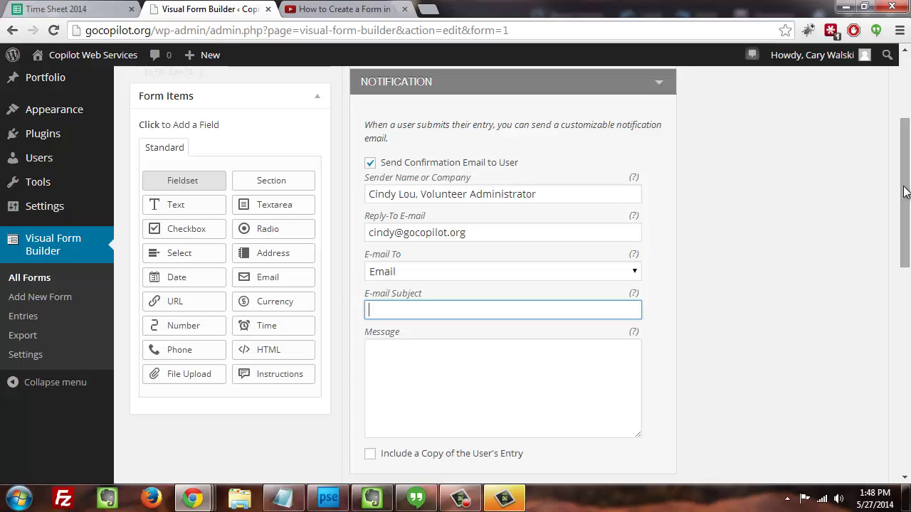
{"action": "left_click_drag", "start_coordinate": [904, 201], "coordinate": [900, 214]}
{"action": "scroll", "coordinate": [900, 215], "scroll_direction": "down", "scroll_amount": 1}
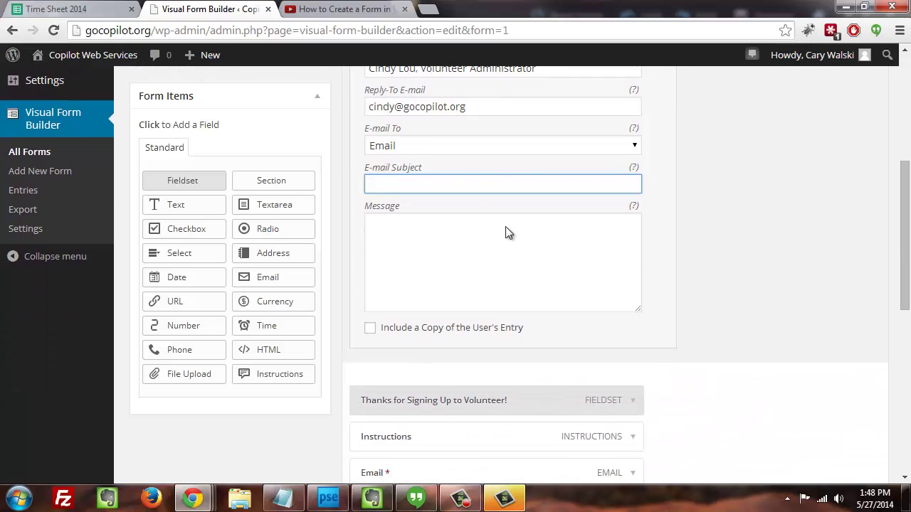
{"action": "left_click", "coordinate": [432, 185]}
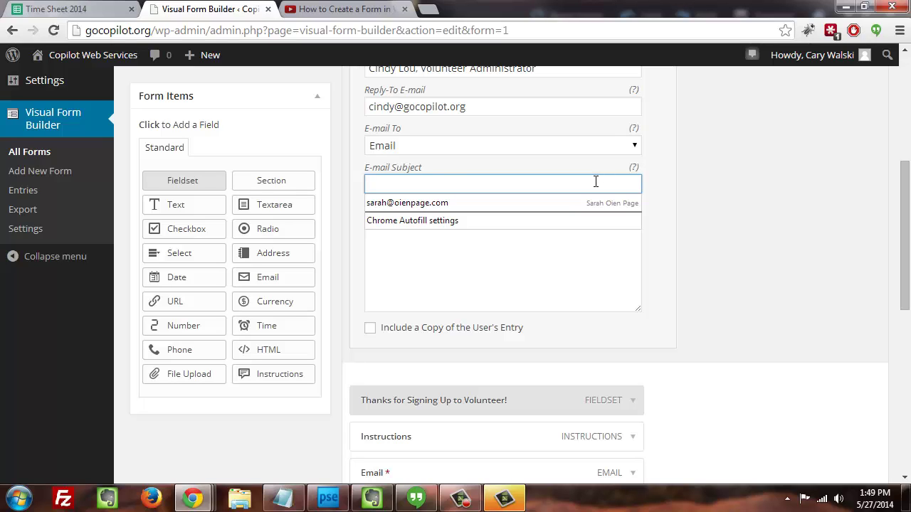
{"action": "type", "text": "Thanks for "}
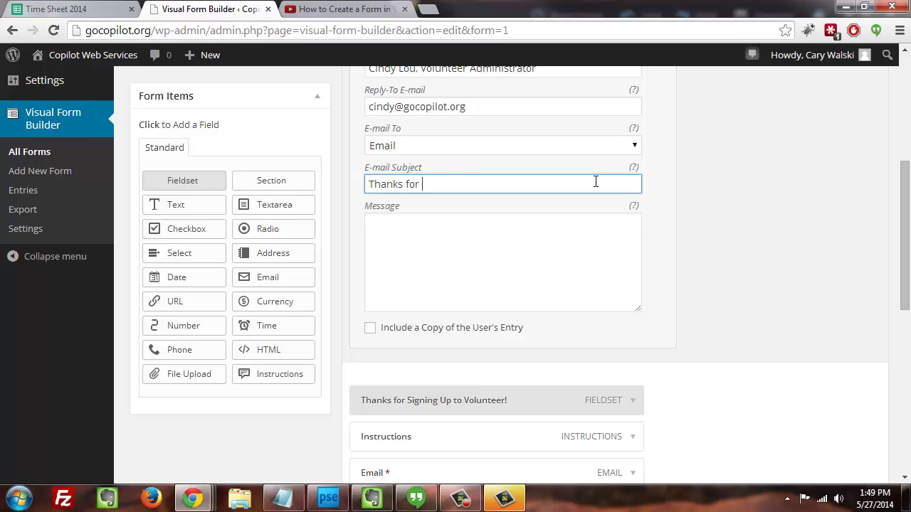
{"action": "type", "text": "applying to volunteer!"}
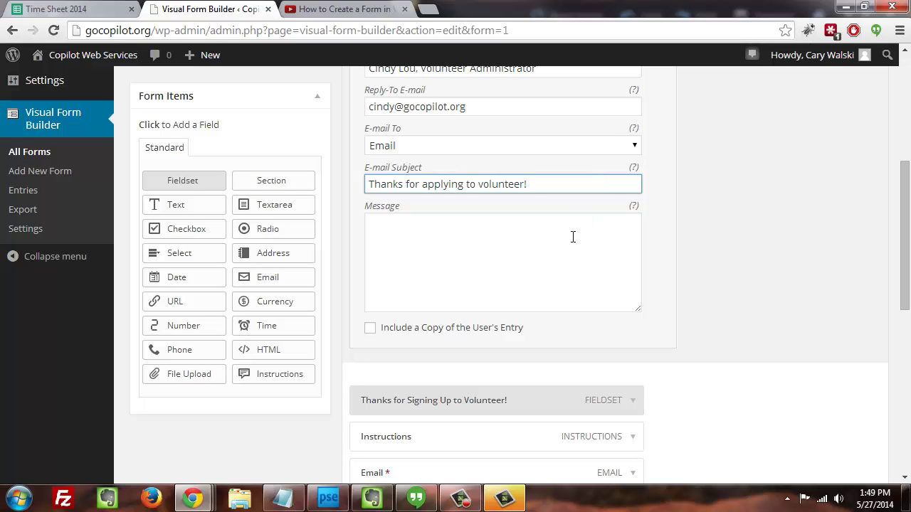
- Collapse the Notification settings and scroll back up to the four settings headers
{"action": "left_click", "coordinate": [573, 237]}
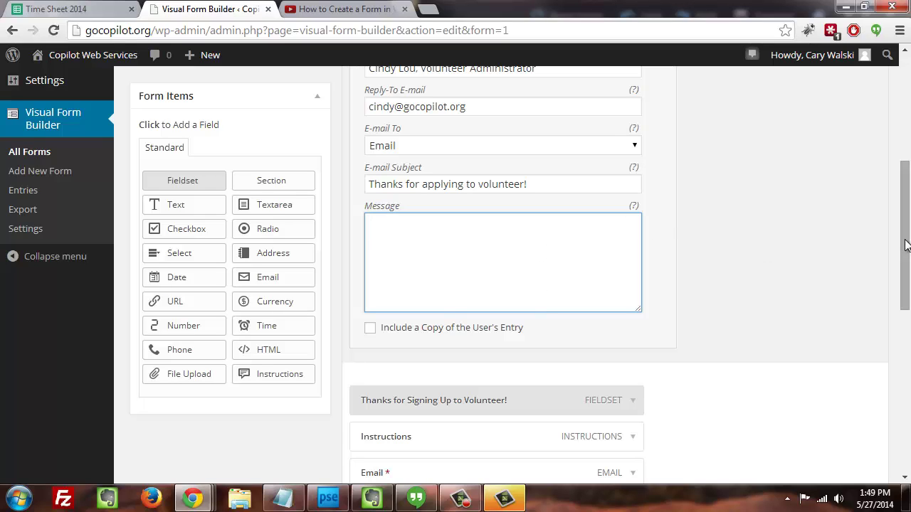
{"action": "left_click_drag", "start_coordinate": [905, 244], "coordinate": [907, 184]}
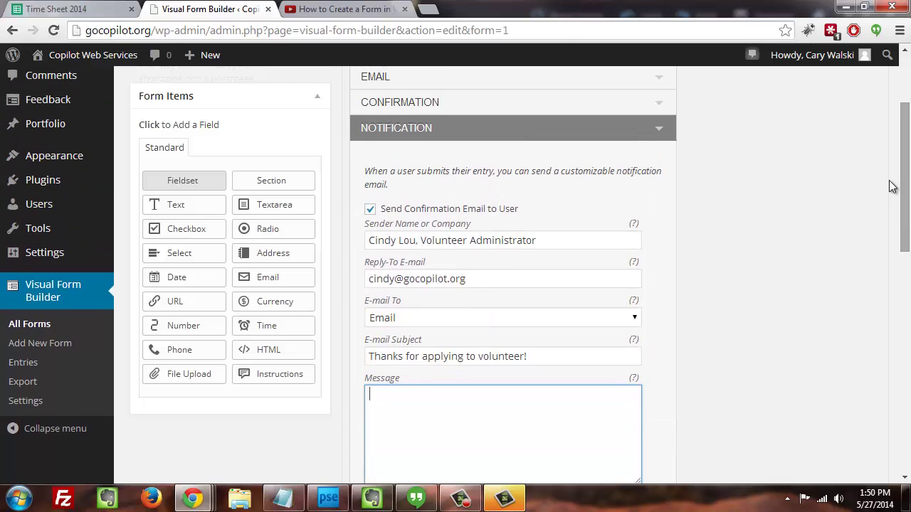
{"action": "left_click", "coordinate": [652, 133]}
{"action": "left_click_drag", "start_coordinate": [902, 211], "coordinate": [904, 156]}
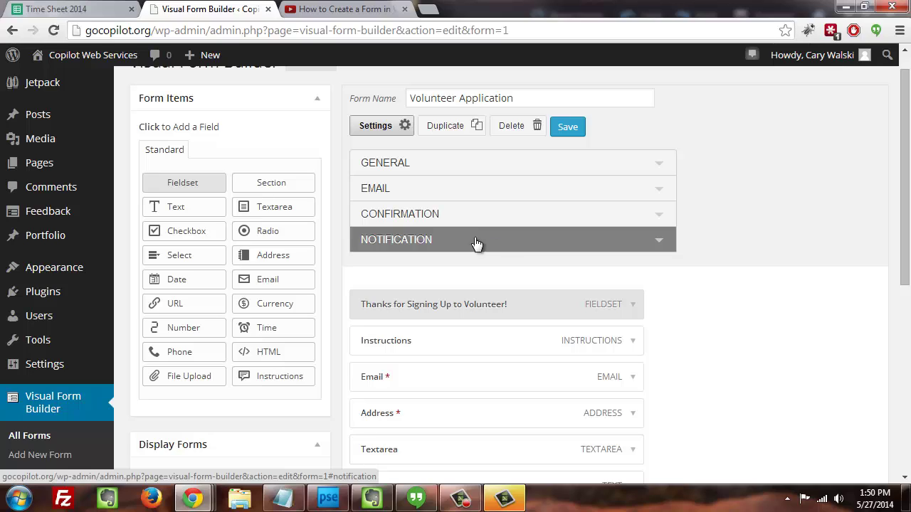
- Save the Volunteer Application form so the 'Form updated.' notice appears
{"action": "left_click", "coordinate": [492, 245]}
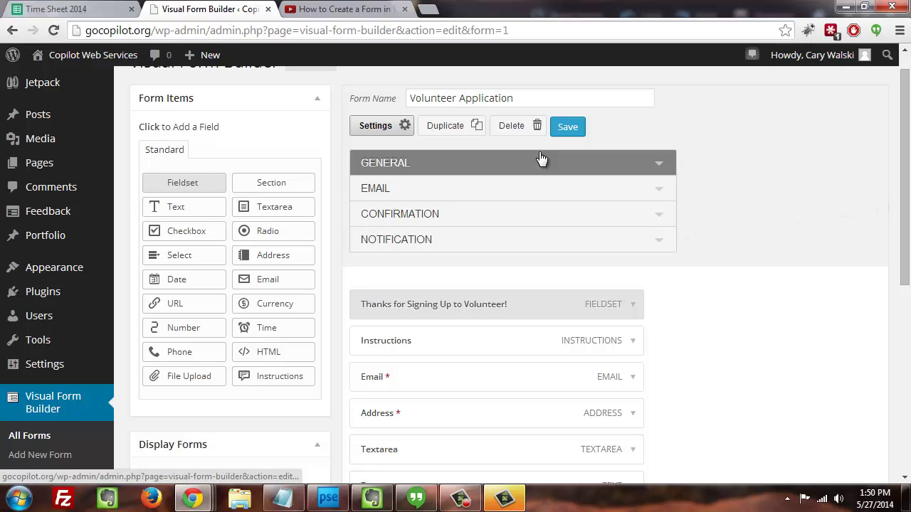
{"action": "left_click", "coordinate": [568, 126]}
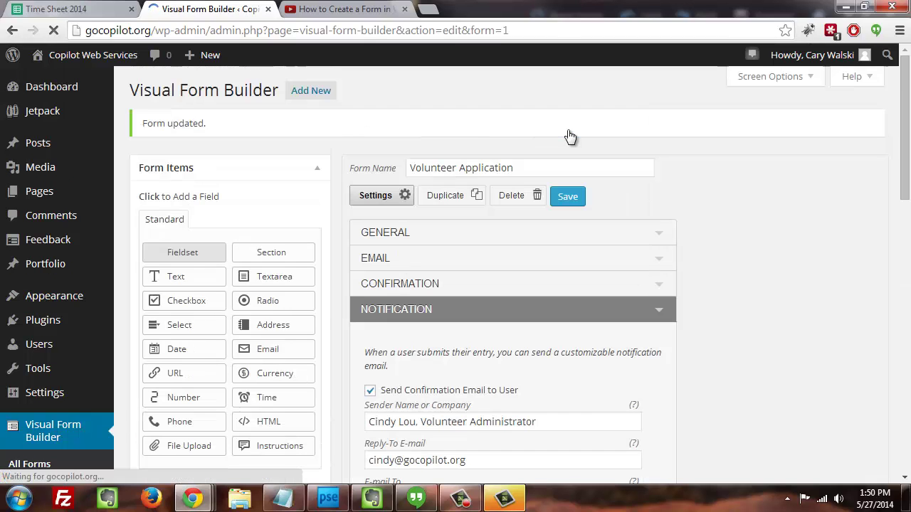